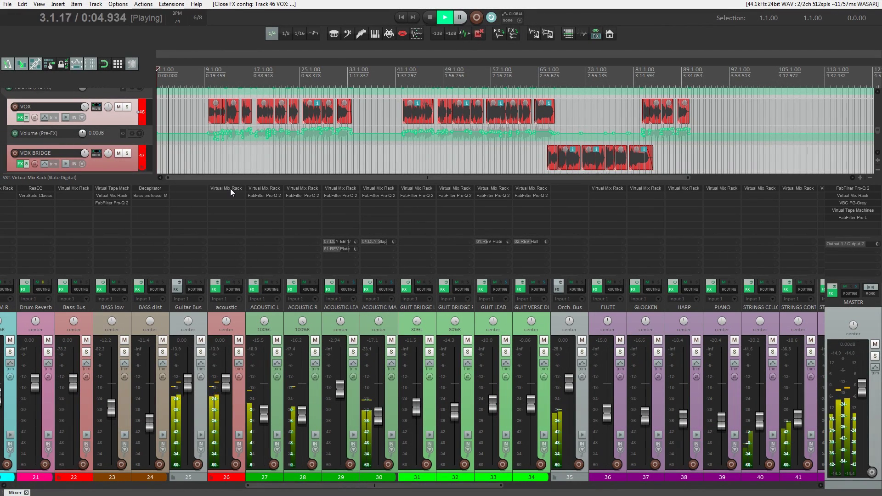
# Open the acoustic bus Virtual Mix Rack and A/B the FG-Stress compressor, ending enabled.
pyautogui.doubleClick(230, 188)
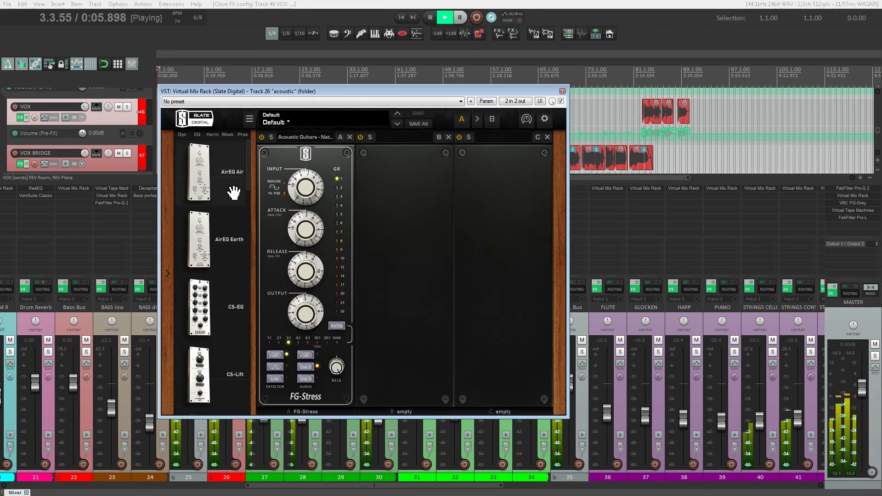
pyautogui.click(263, 135)
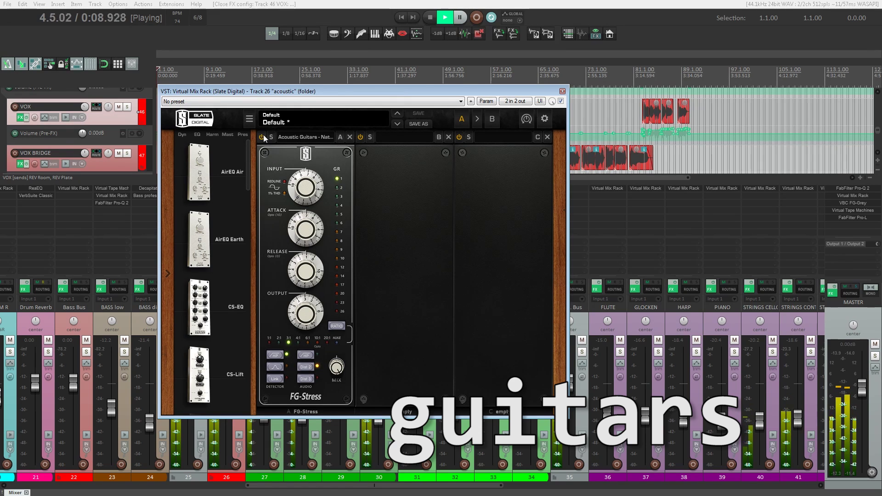
pyautogui.click(261, 136)
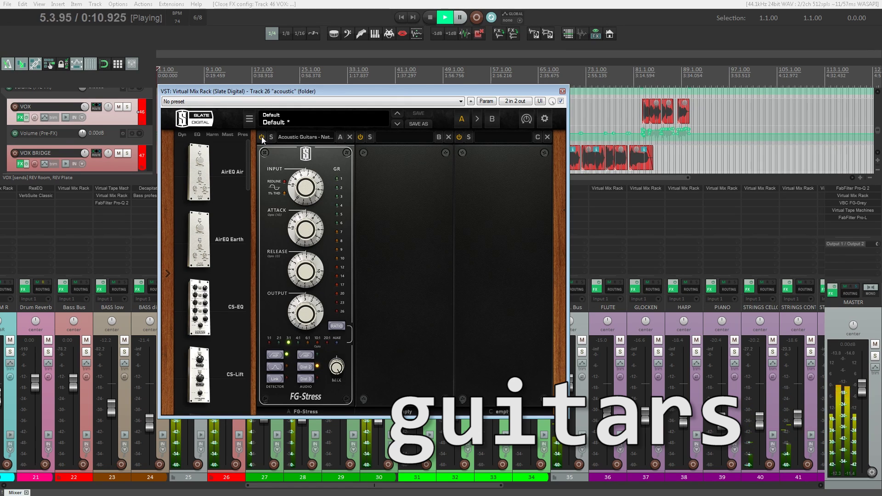
pyautogui.click(262, 137)
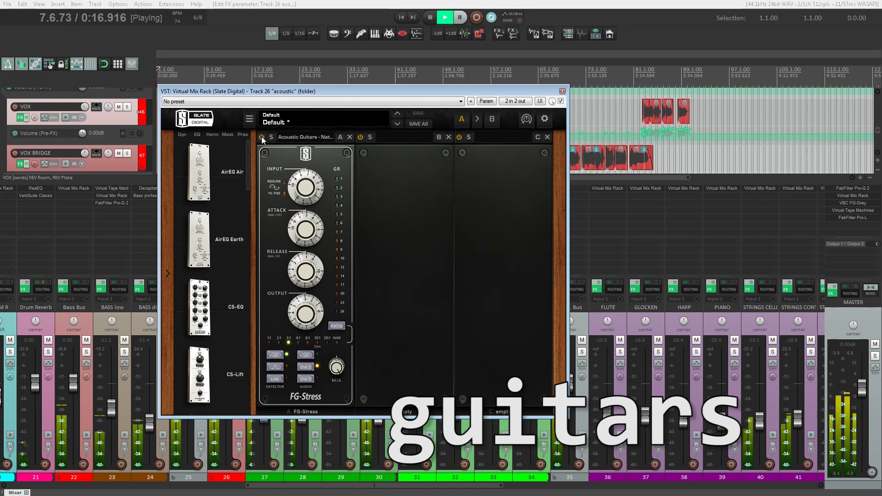
pyautogui.click(261, 136)
# Open the VOX track's Virtual Mix Rack and compare FG-Stress bypassed versus active.
pyautogui.click(562, 91)
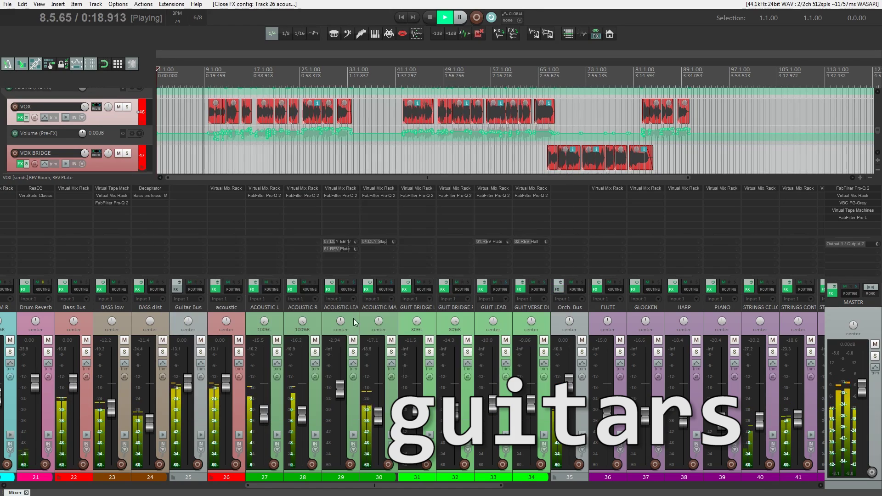
pyautogui.moveTo(282, 489); pyautogui.dragTo(421, 486)
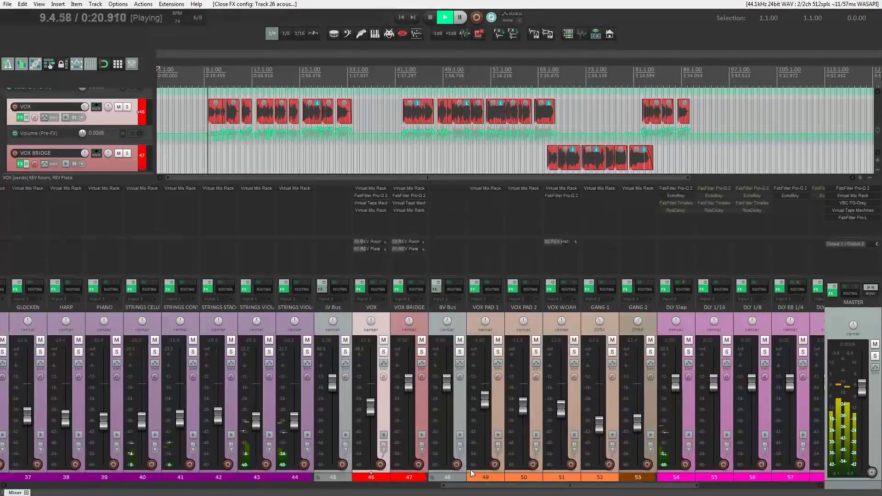
pyautogui.doubleClick(359, 210)
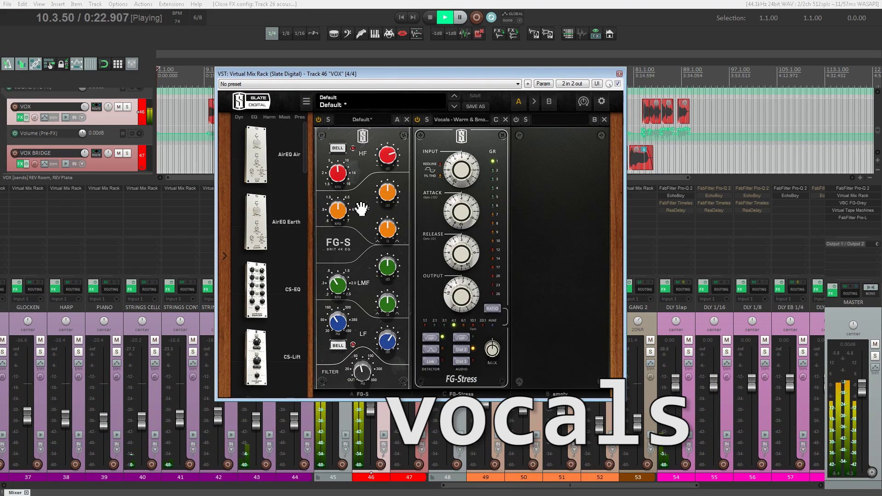
pyautogui.click(416, 120)
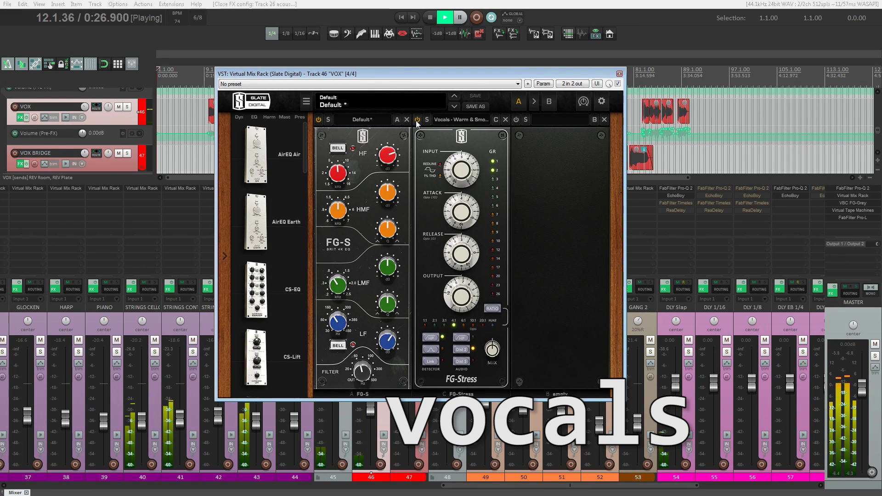
pyautogui.click(416, 121)
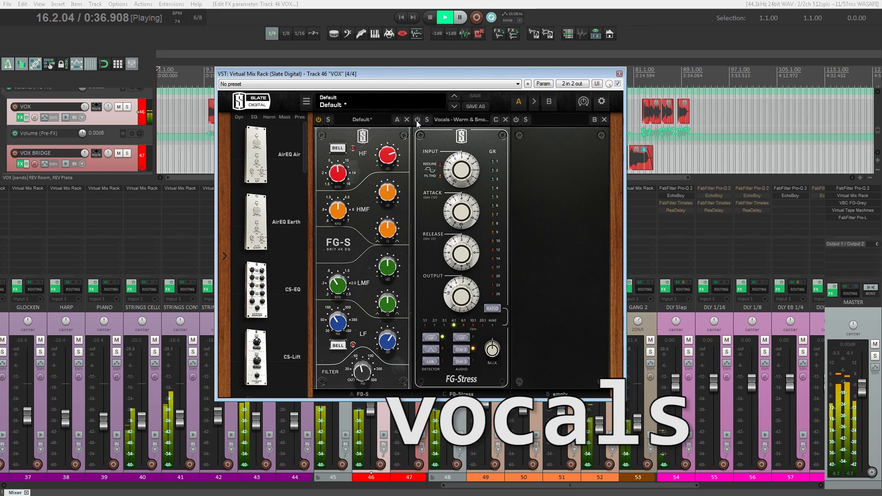
pyautogui.click(417, 121)
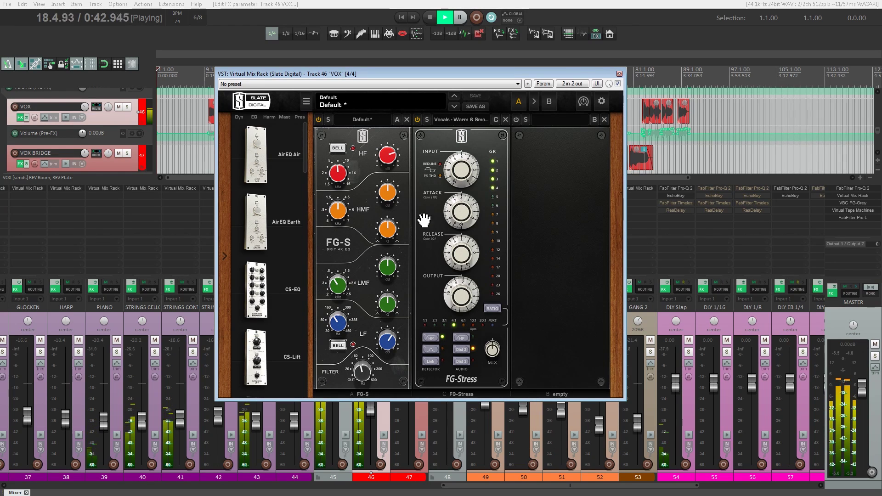
# Set the VOX FG-Stress output to 6.80 and A/B it again, ending enabled.
pyautogui.moveTo(462, 295)
pyautogui.moveTo(465, 306); pyautogui.dragTo(464, 308)
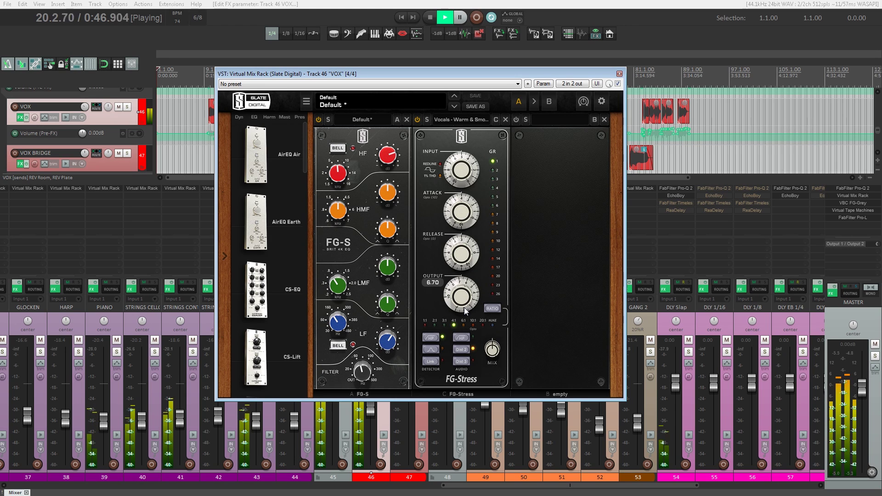
pyautogui.moveTo(464, 307); pyautogui.dragTo(463, 309)
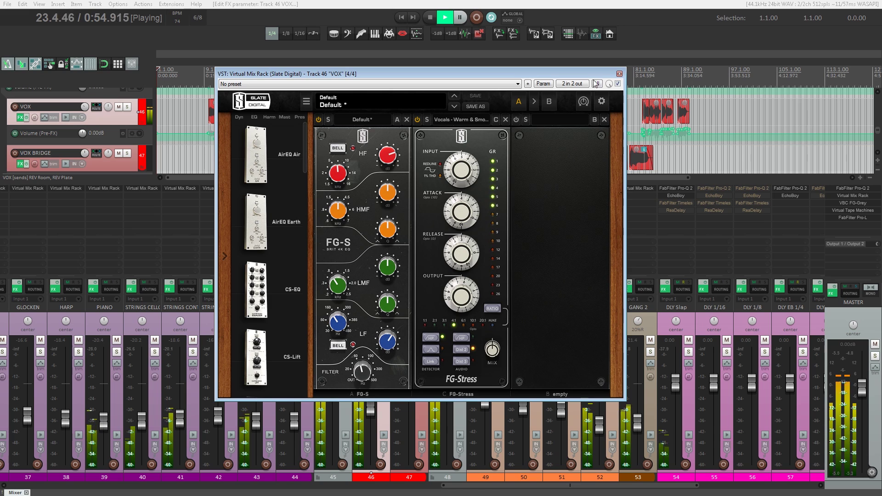
pyautogui.click(419, 119)
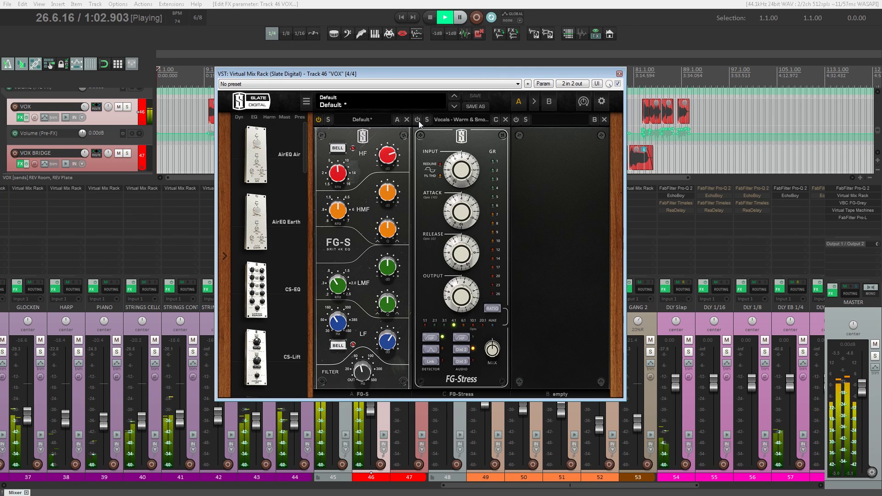
pyautogui.click(418, 120)
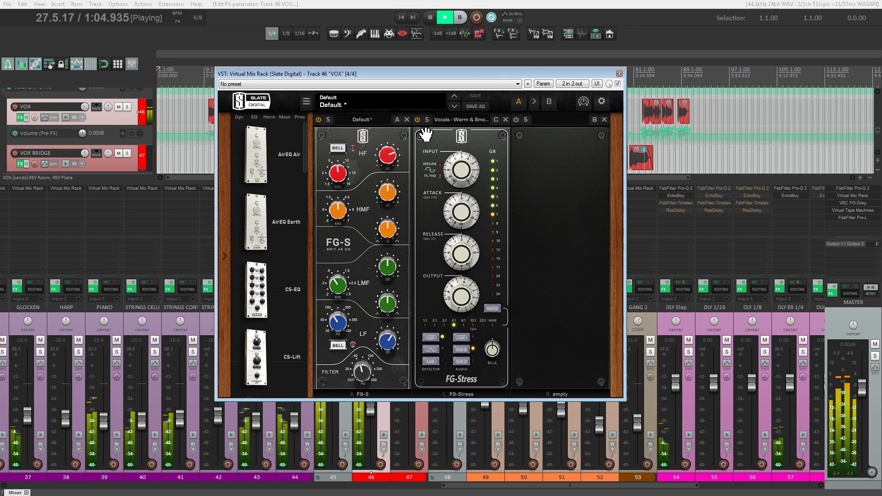
# Open the Bass Bus Virtual Mix Rack and reposition its window.
pyautogui.press('Escape')
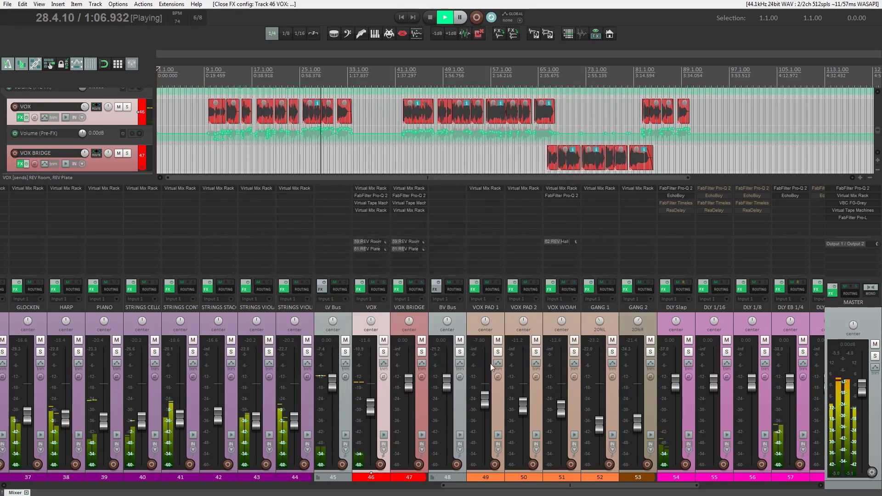
pyautogui.moveTo(511, 485); pyautogui.dragTo(231, 488)
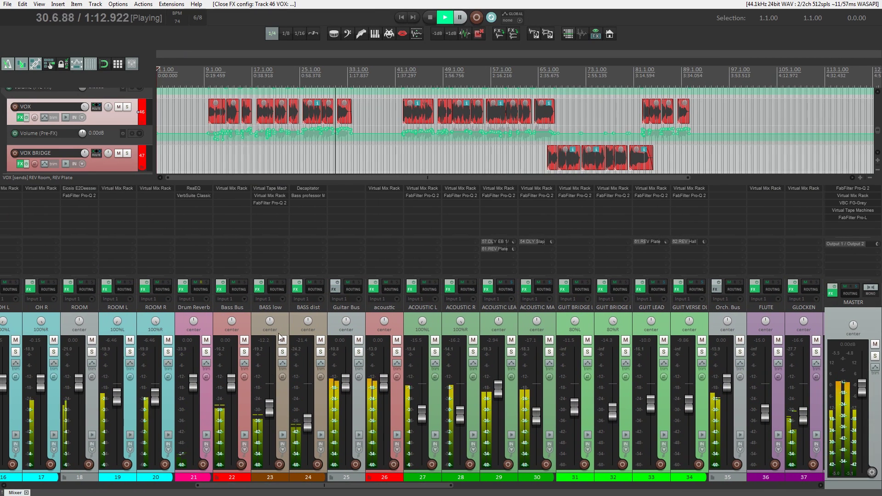
pyautogui.doubleClick(230, 188)
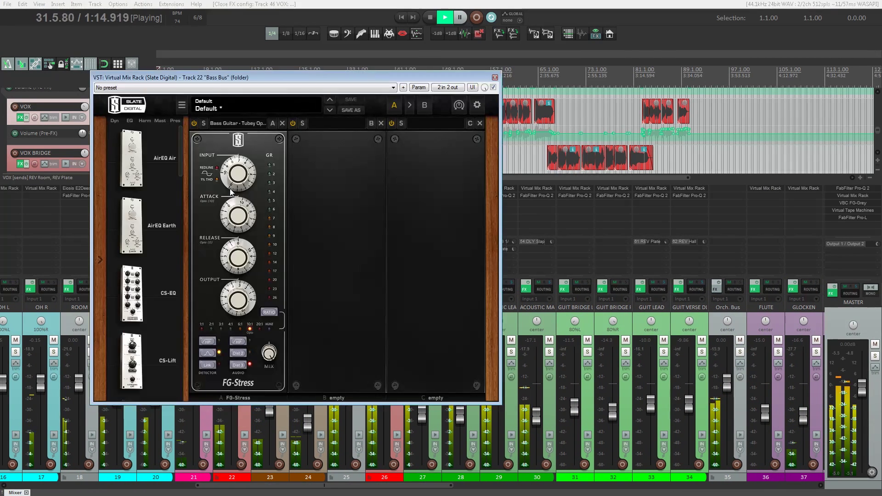
pyautogui.moveTo(246, 79); pyautogui.dragTo(321, 100)
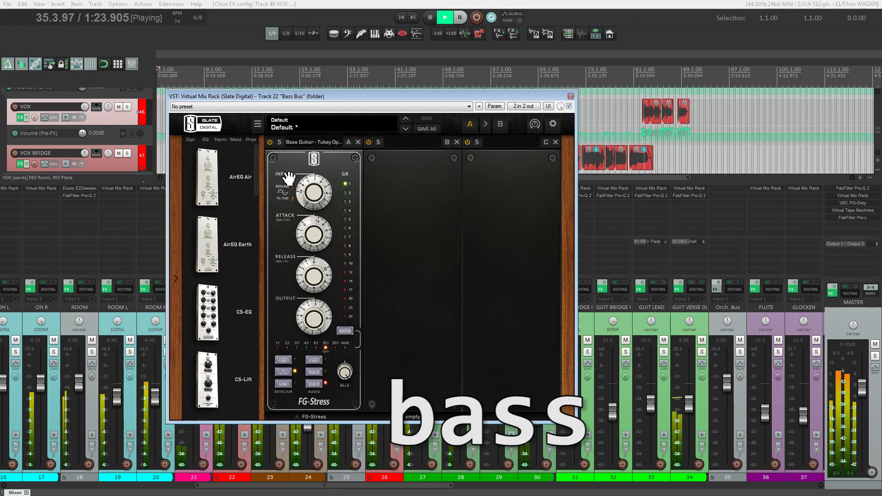
# Toggle the Bass Bus FG-Stress compressor off and on twice, then close the rack.
pyautogui.click(270, 144)
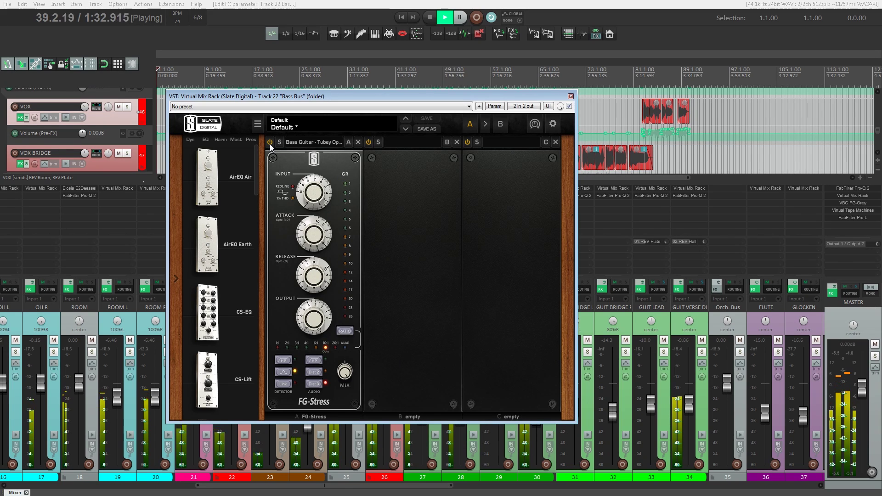
pyautogui.click(270, 144)
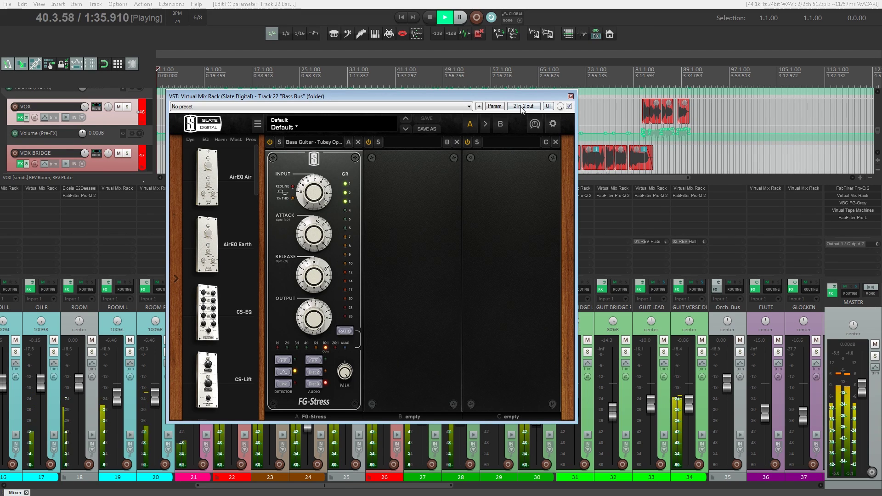
pyautogui.click(270, 142)
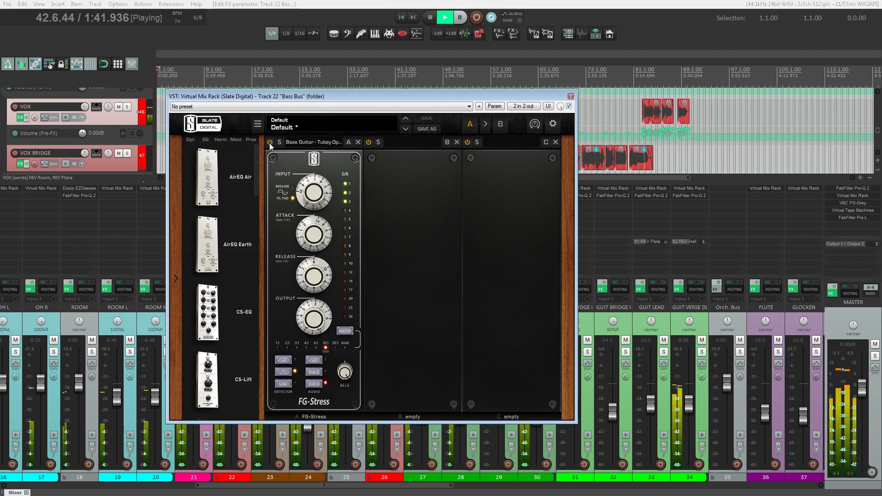
pyautogui.click(270, 143)
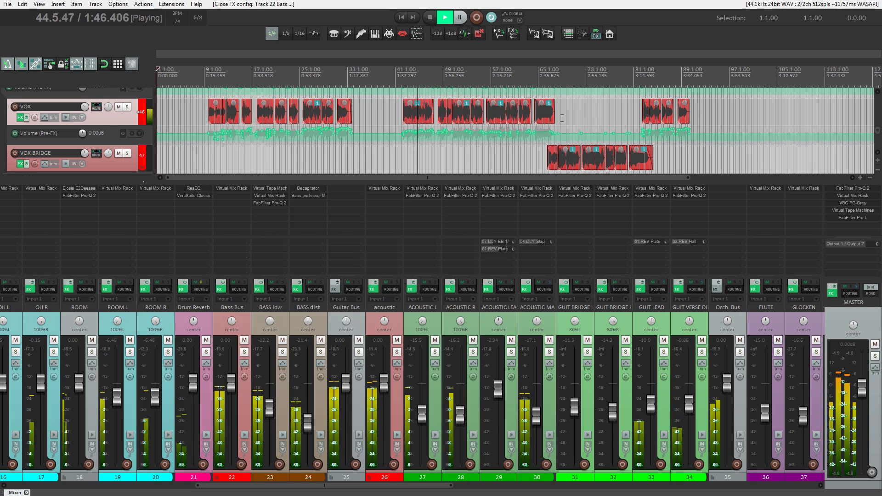
pyautogui.click(571, 97)
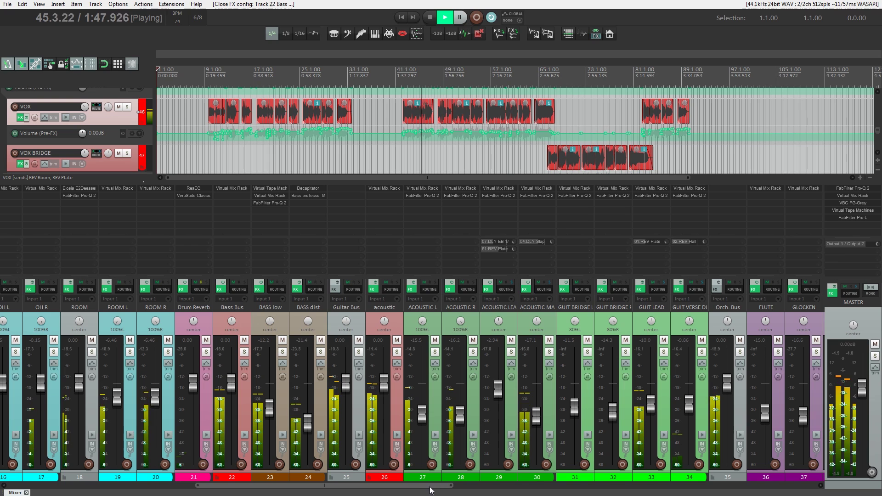
pyautogui.moveTo(422, 487); pyautogui.dragTo(484, 485)
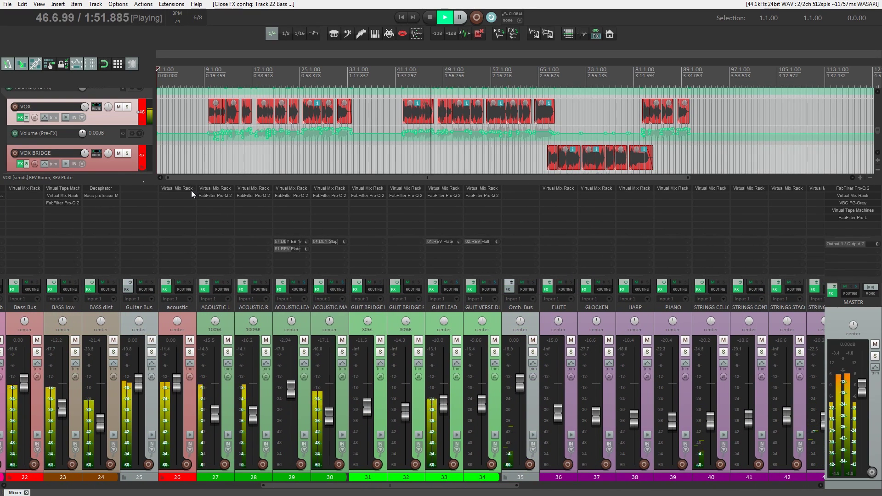
# A/B the acoustic bus FG-Stress compressor, leave it active, and close its rack.
pyautogui.click(178, 189)
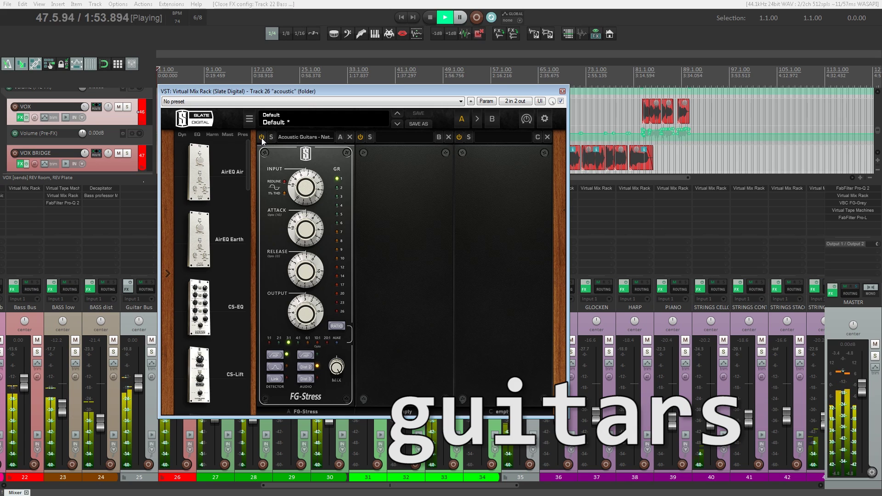
pyautogui.click(261, 138)
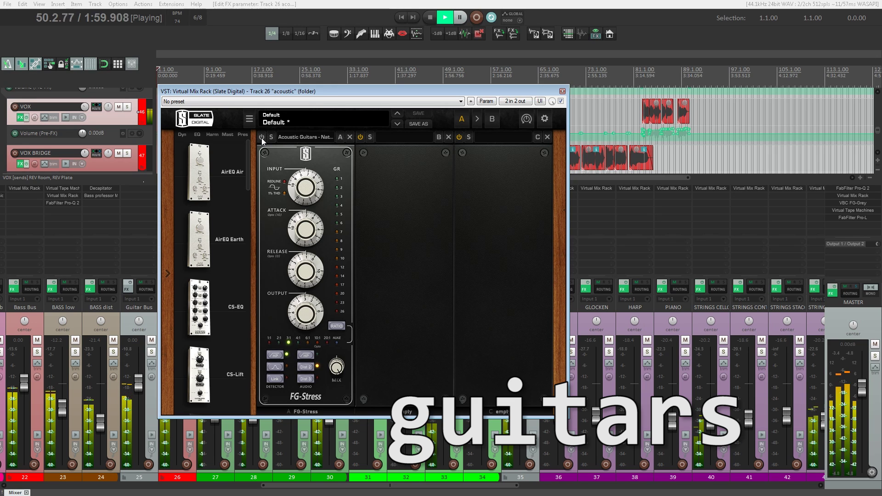
pyautogui.click(262, 138)
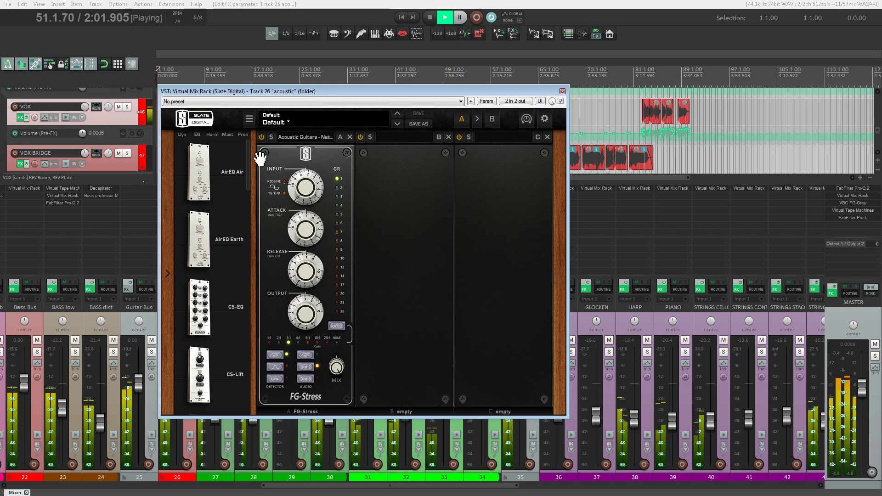
pyautogui.click(562, 92)
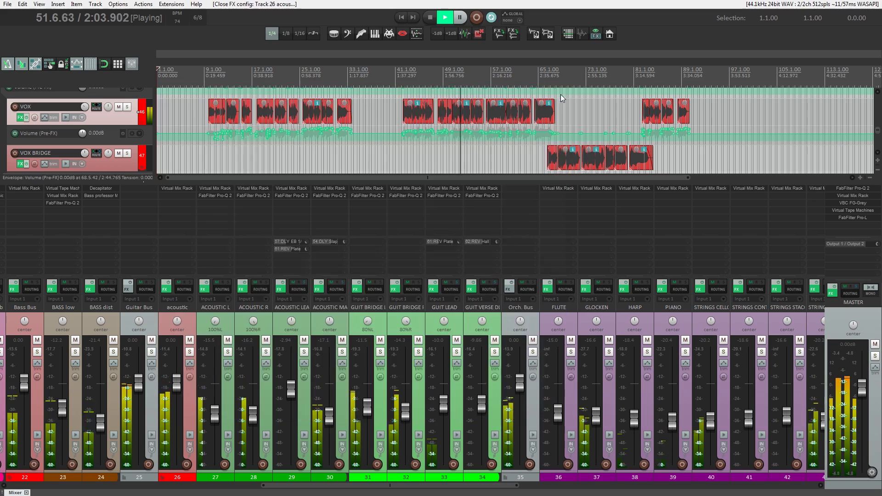
# Scroll to the VOX track and briefly check its Virtual Mix Rack.
pyautogui.moveTo(388, 489); pyautogui.dragTo(519, 482)
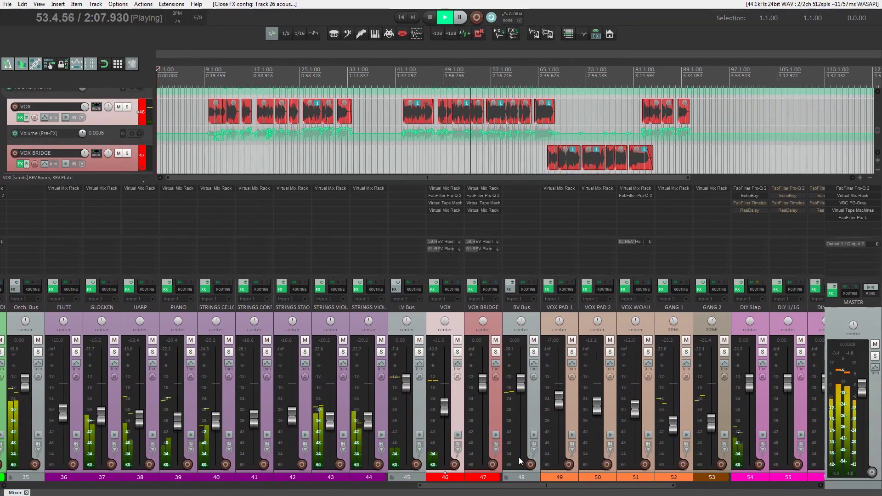
pyautogui.doubleClick(457, 210)
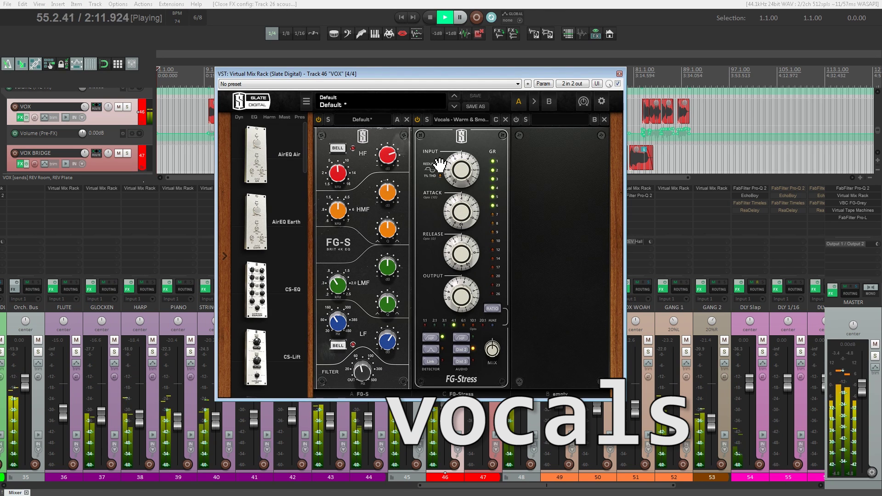
pyautogui.click(619, 73)
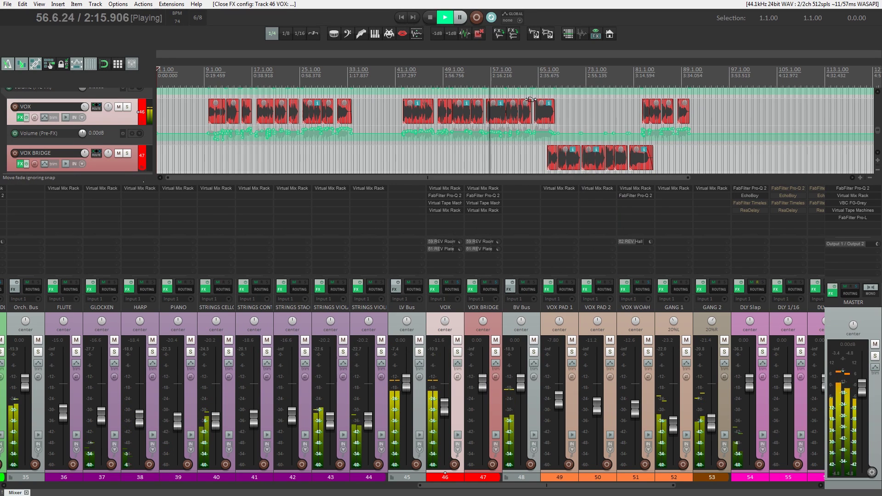
pyautogui.moveTo(482, 487); pyautogui.dragTo(304, 484)
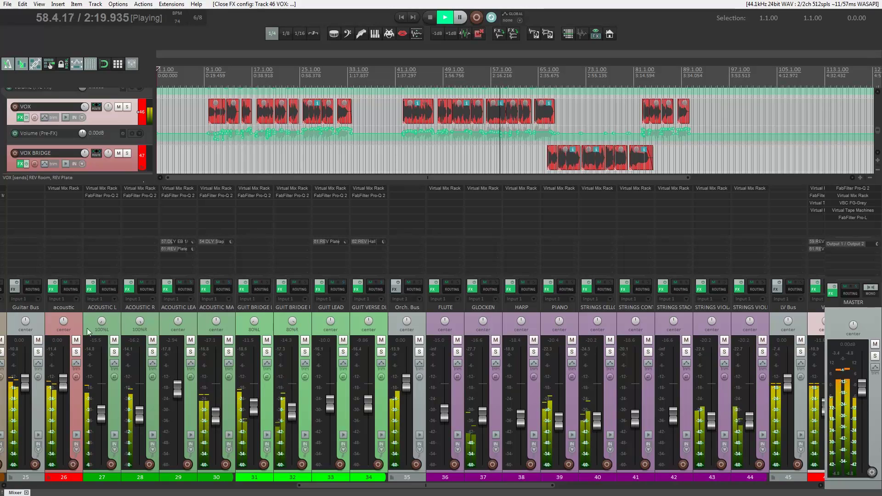
# Solo the acoustic bus, bypass its FG-Stress module, then close the rack and unsolo.
pyautogui.click(76, 354)
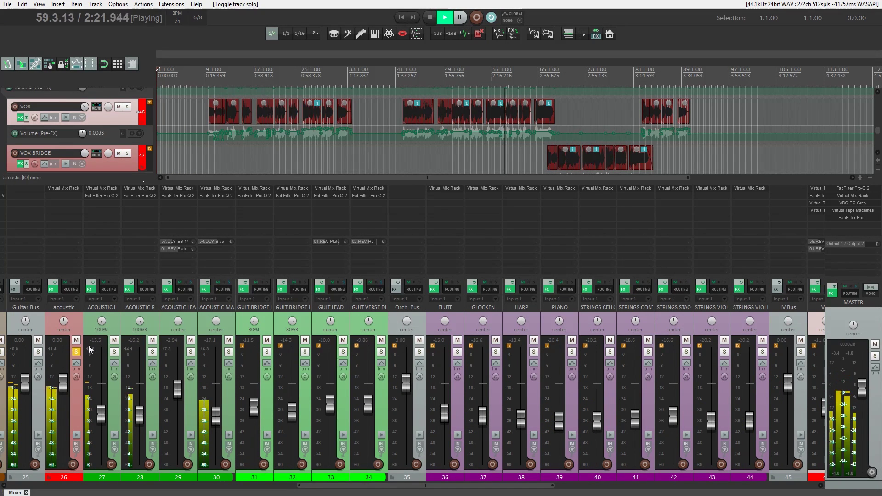
pyautogui.click(67, 190)
pyautogui.click(262, 137)
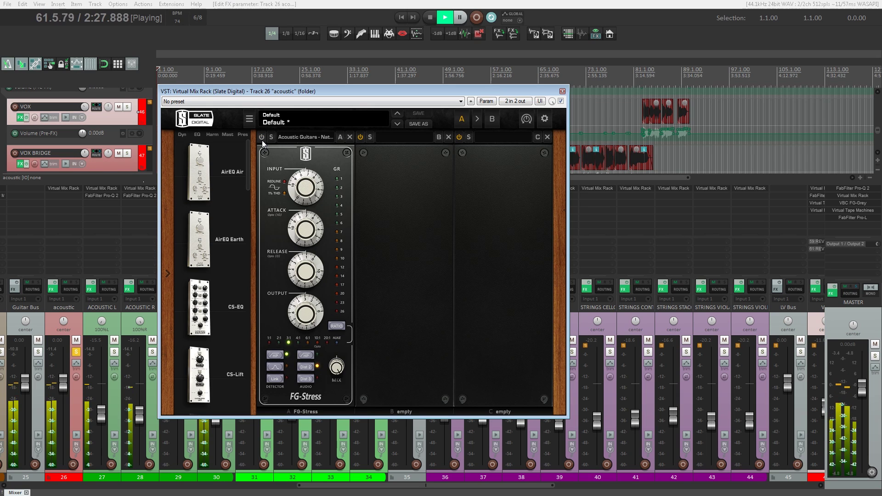
pyautogui.click(563, 91)
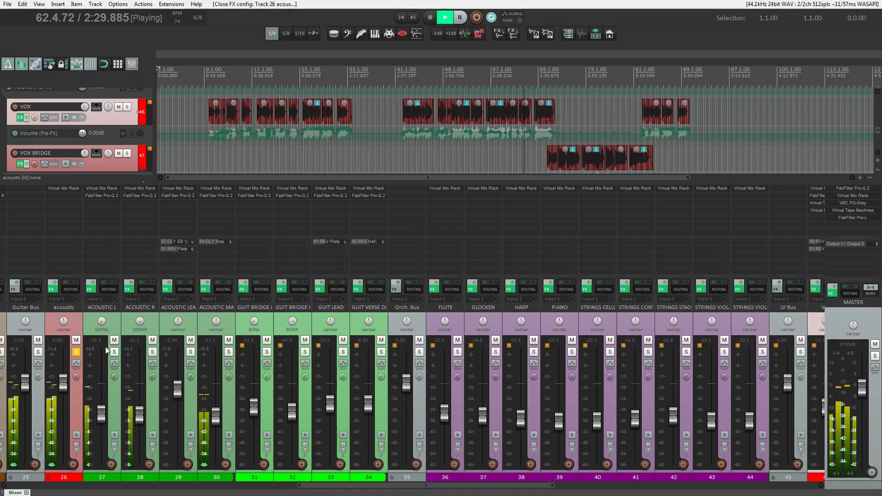
pyautogui.click(79, 350)
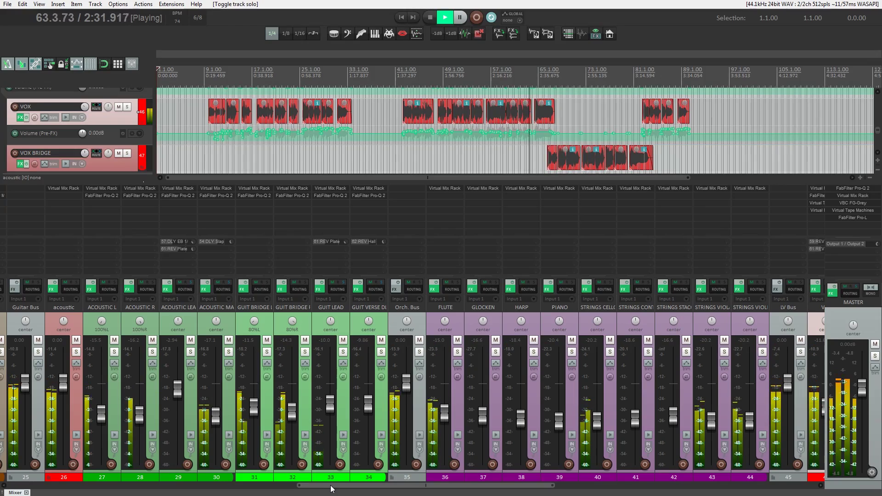